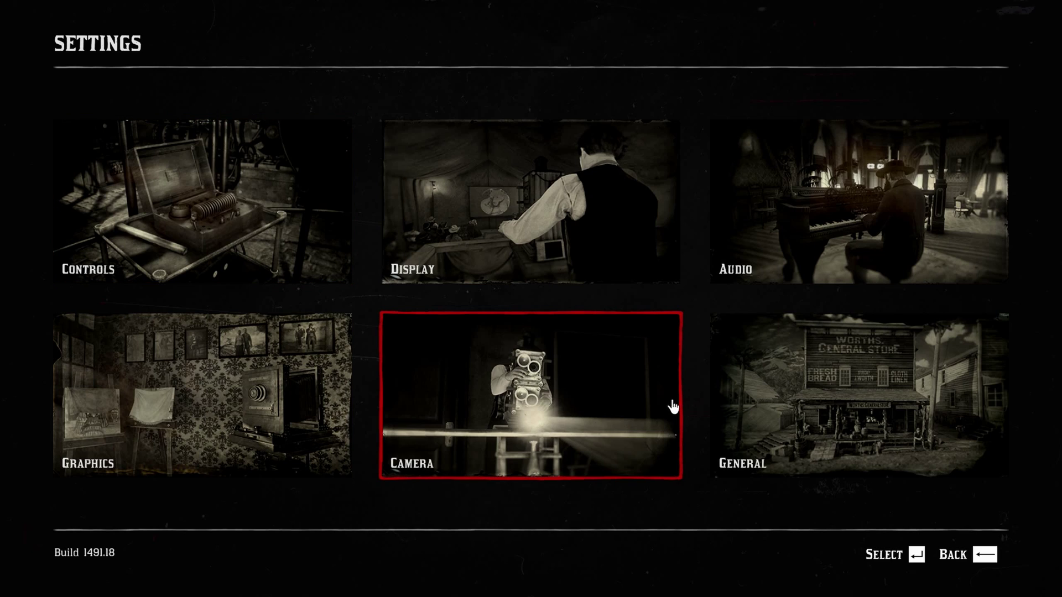
Open the game's graphics settings and change the Advanced Settings option from locked to unlocked
left_click(348, 409)
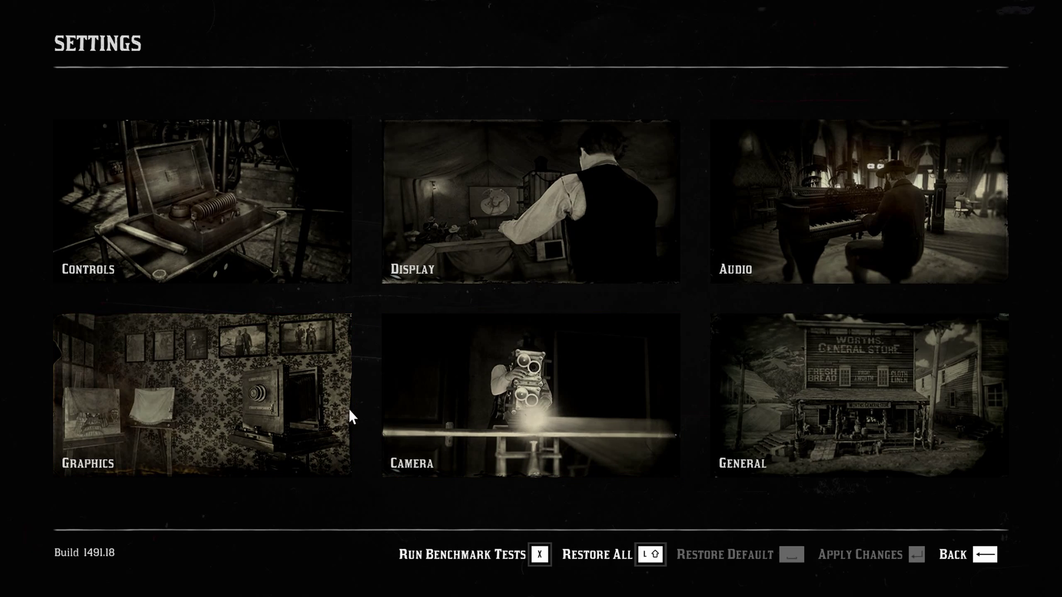
scroll(586, 410, "down", 12)
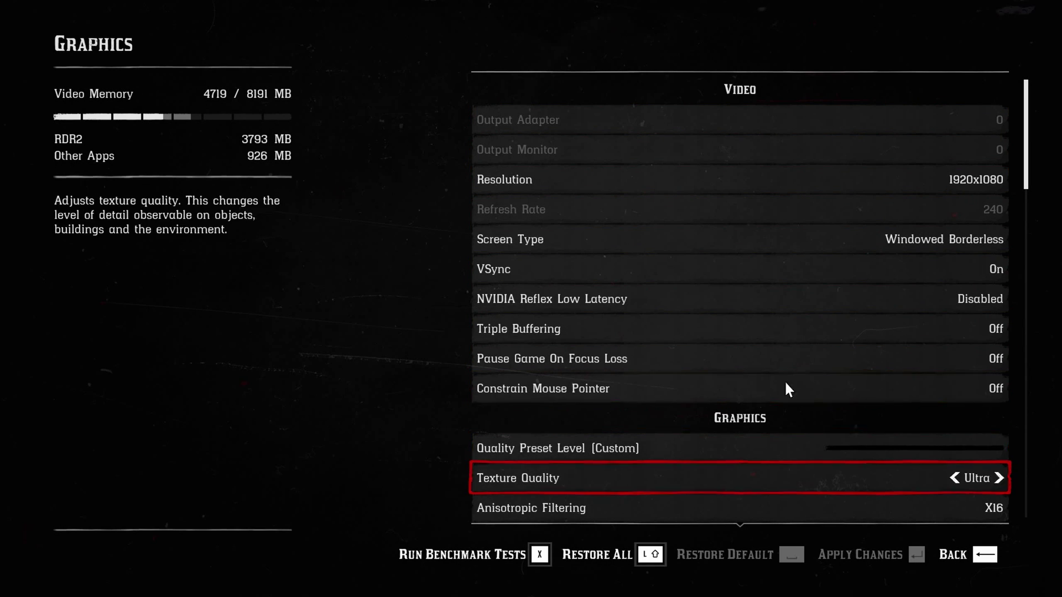
left_click_drag(1028, 174, 1043, 387)
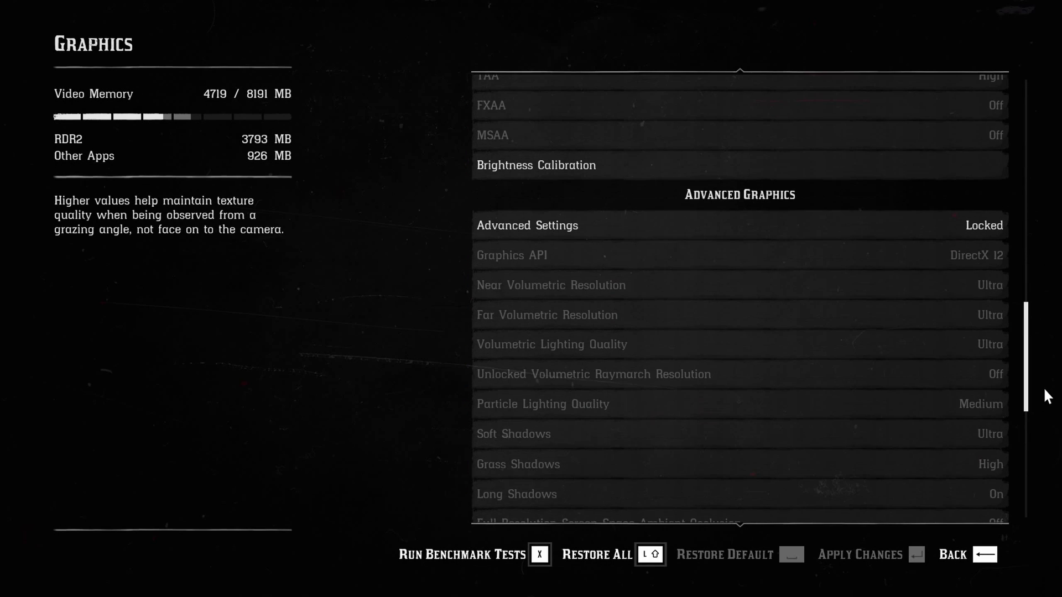
left_click(996, 226)
left_click(999, 225)
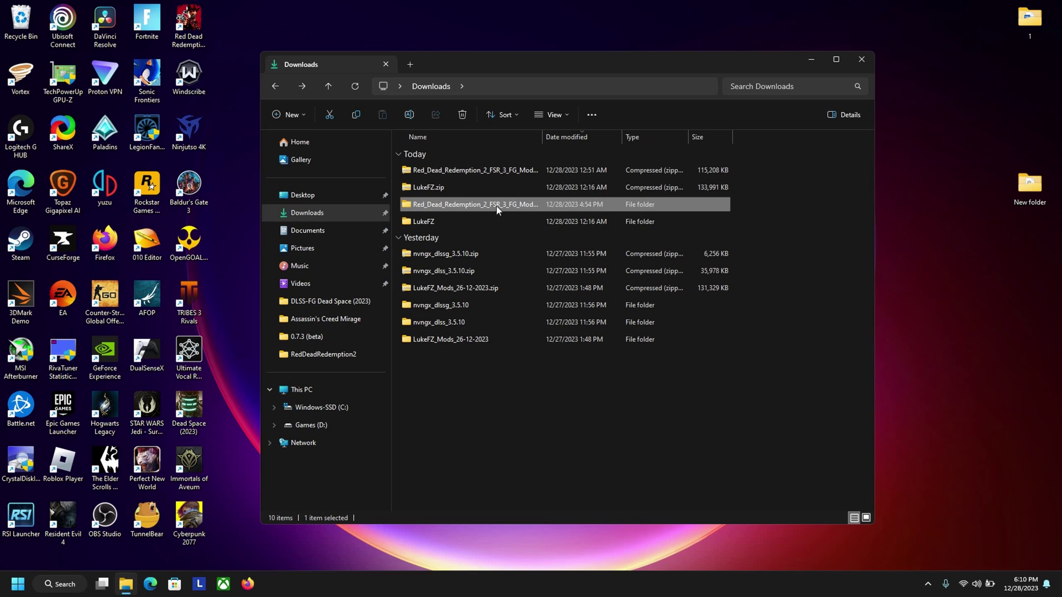
Copy all files and folders from the inner Red_Dead_Redemption_2_FSR_3_FG_Mod_for_GTX_and_RTX folder in Downloads
double_click(487, 204)
double_click(439, 169)
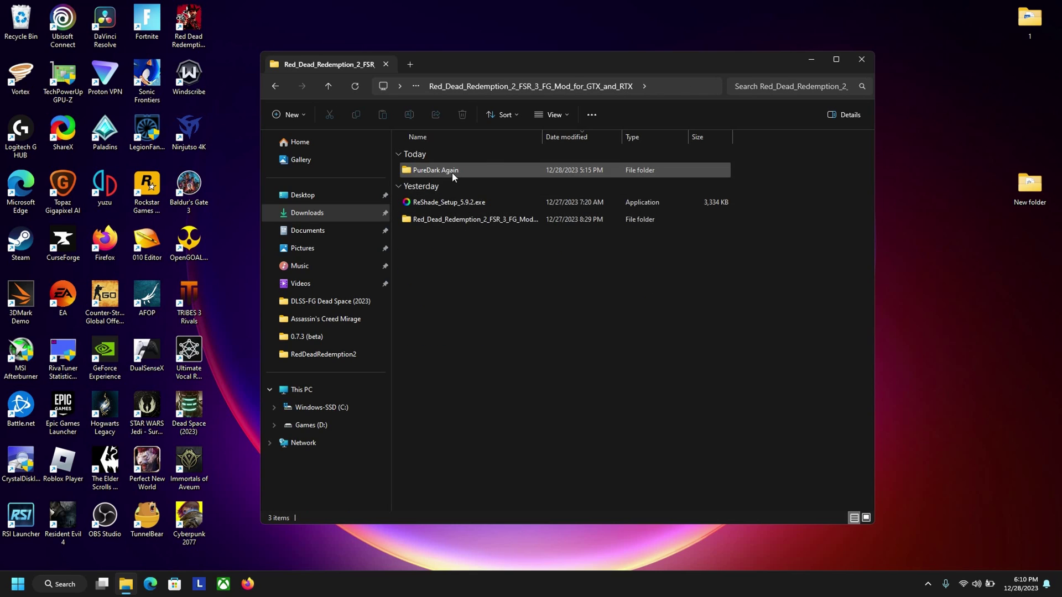
double_click(459, 219)
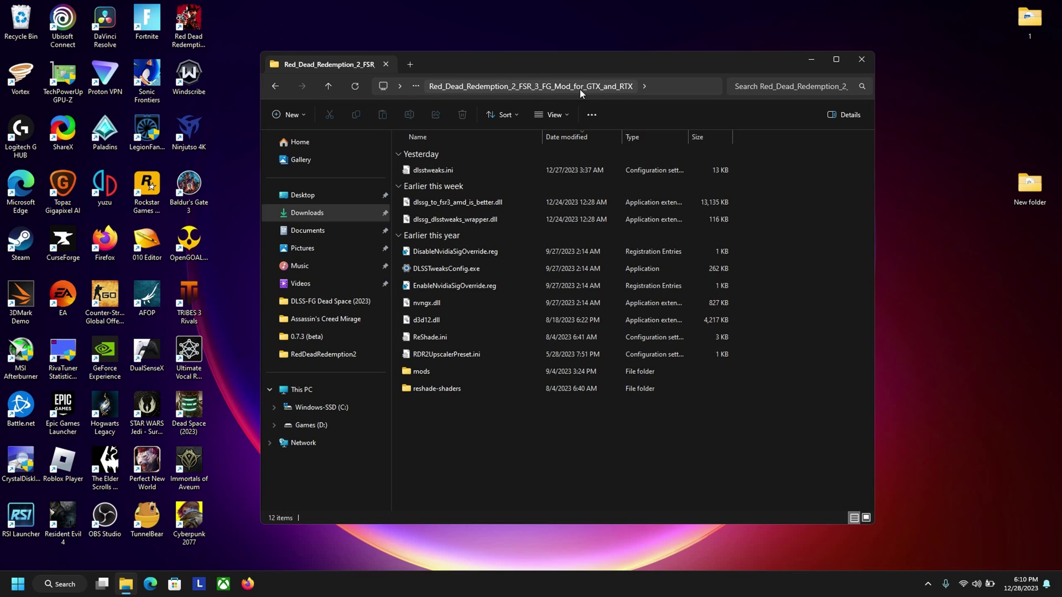
left_click_drag(452, 444, 453, 174)
right_click(453, 174)
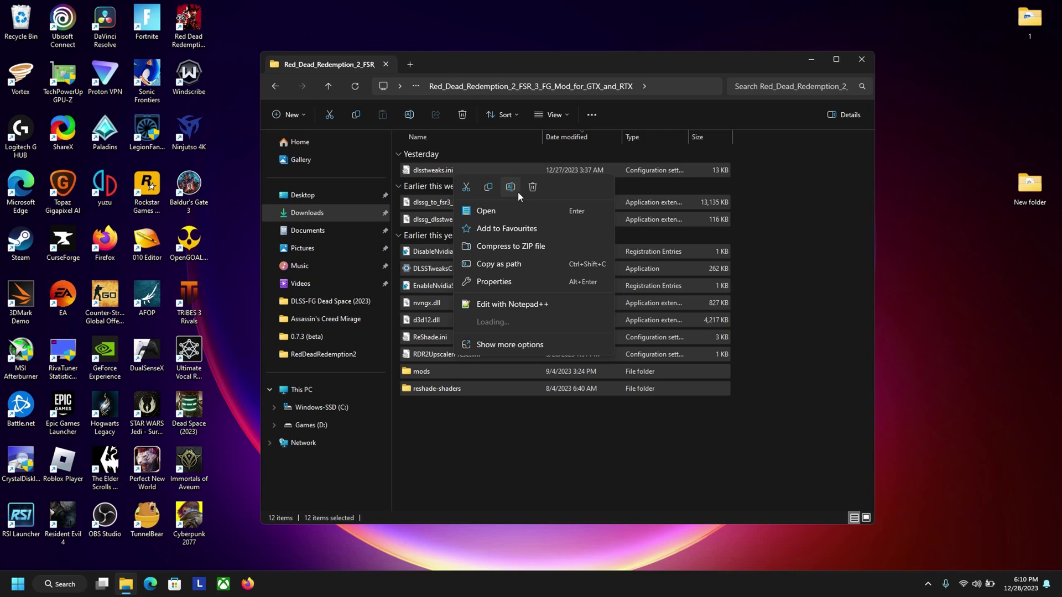
left_click(488, 186)
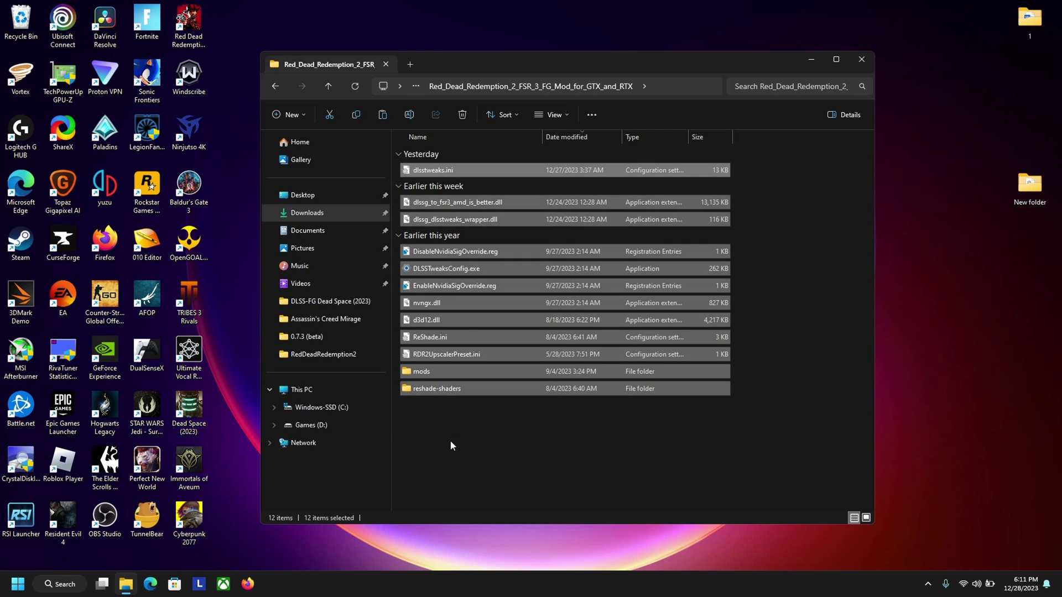
Paste the copied mod files into D:\Games\RedDeadRedemption2, replacing the existing files
left_click(326, 425)
double_click(440, 172)
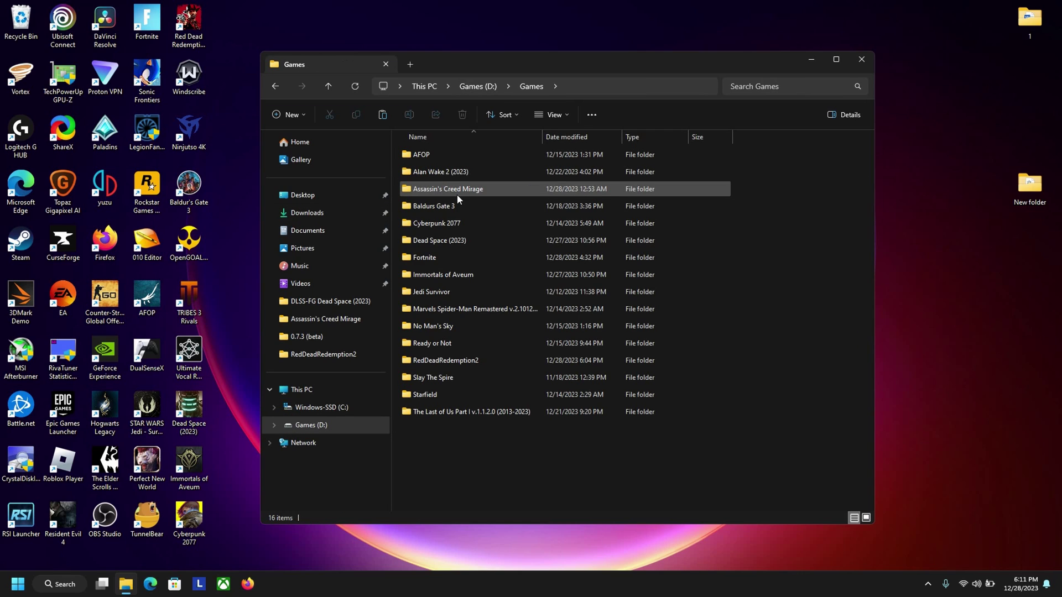
double_click(460, 360)
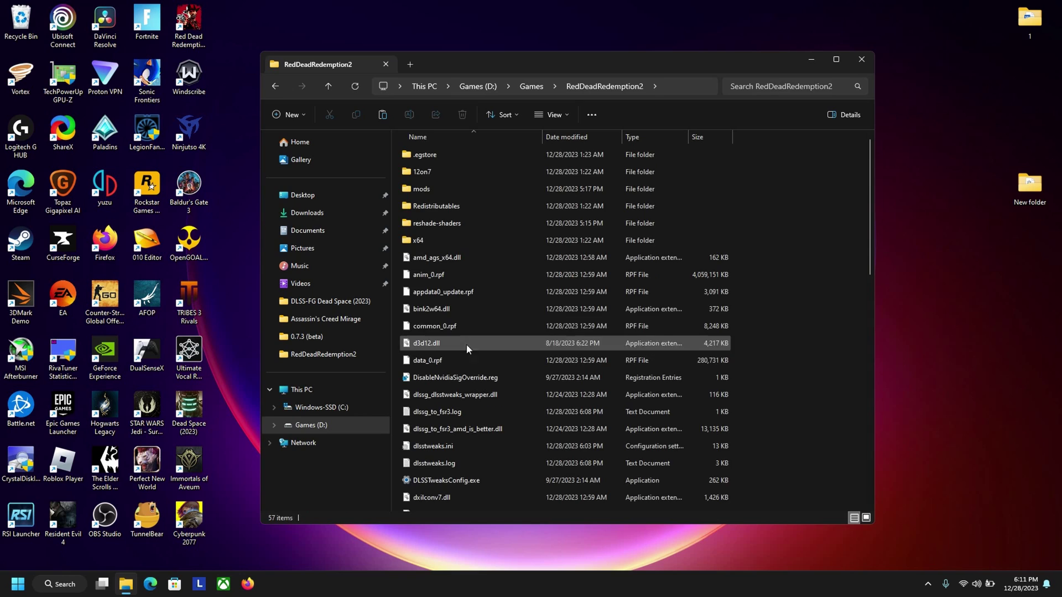
right_click(791, 258)
key("Escape")
key("ctrl+v")
left_click(520, 202)
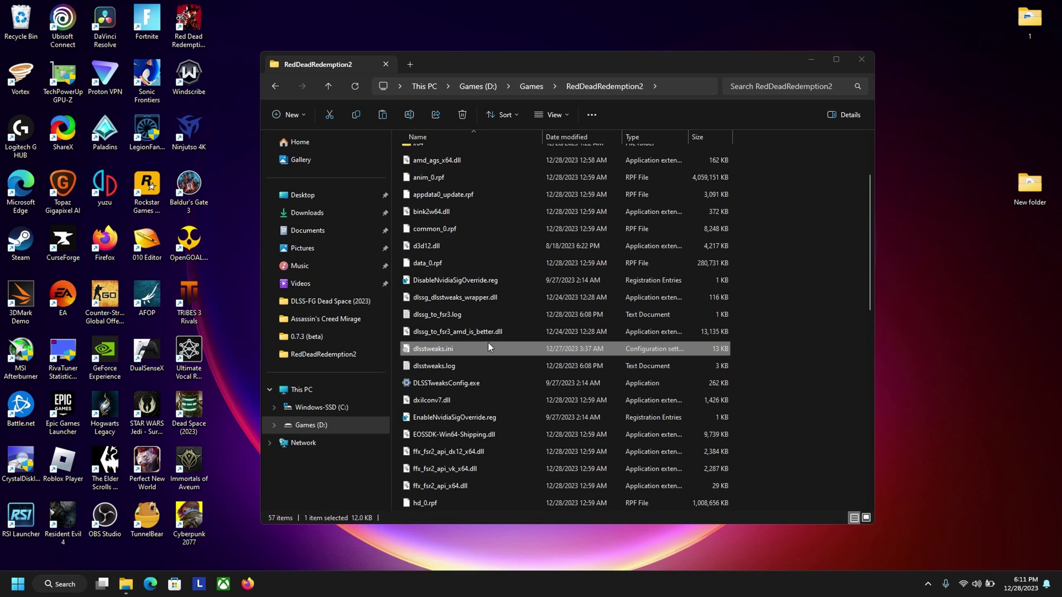
In the game folder's dlsstweaks.ini, replace the nvngx_dlssg placeholder with the path D:\Games\RedDeadRedemption2
double_click(479, 348)
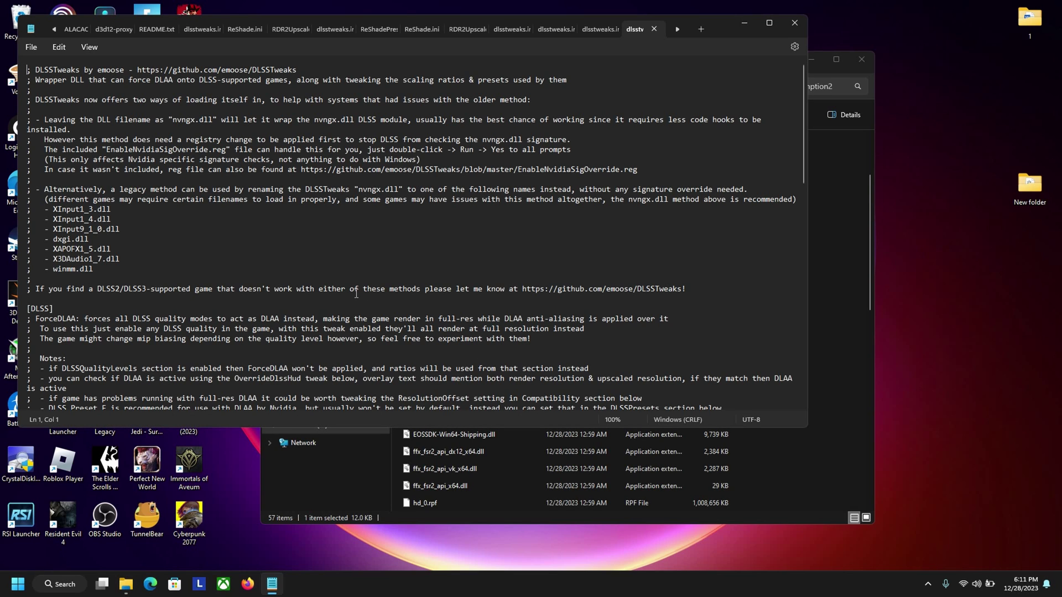
scroll(348, 290, "down", 20)
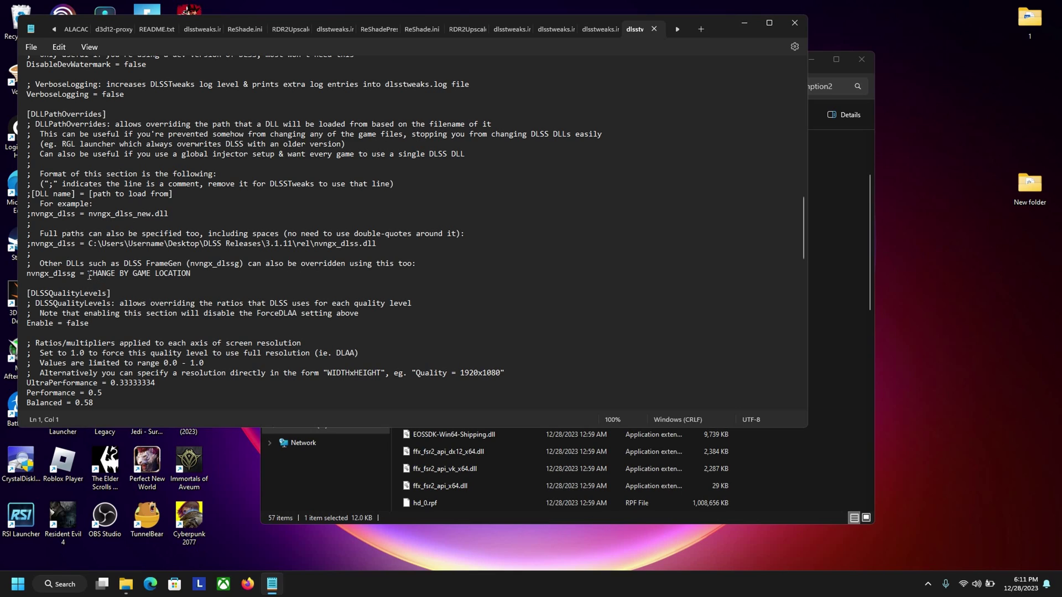
left_click_drag(88, 274, 192, 272)
left_click(812, 220)
left_click(672, 87)
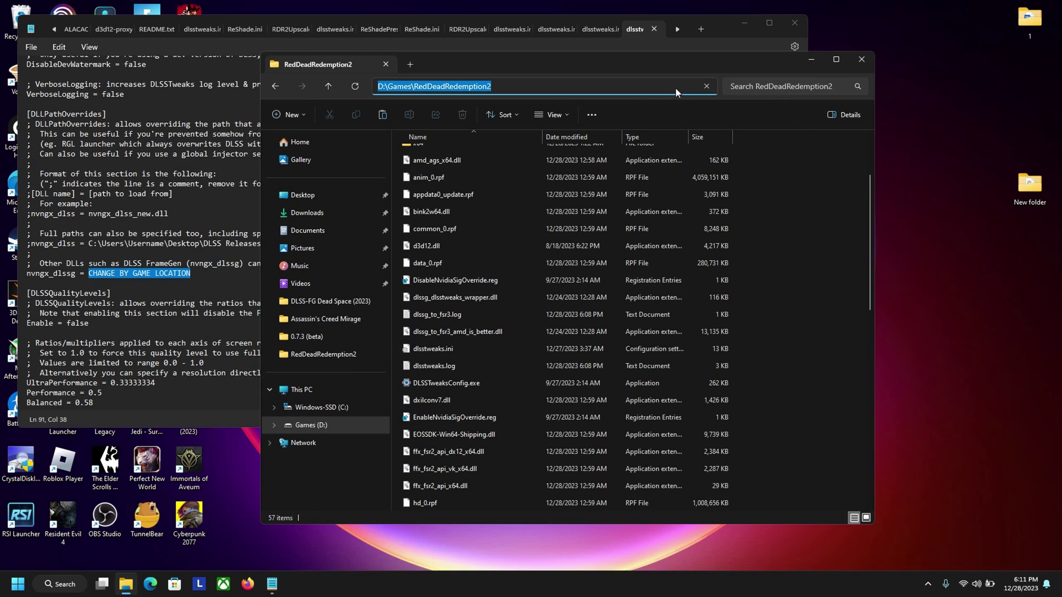
right_click(671, 88)
left_click(702, 113)
left_click_drag(200, 273, 89, 274)
right_click(96, 276)
left_click(127, 357)
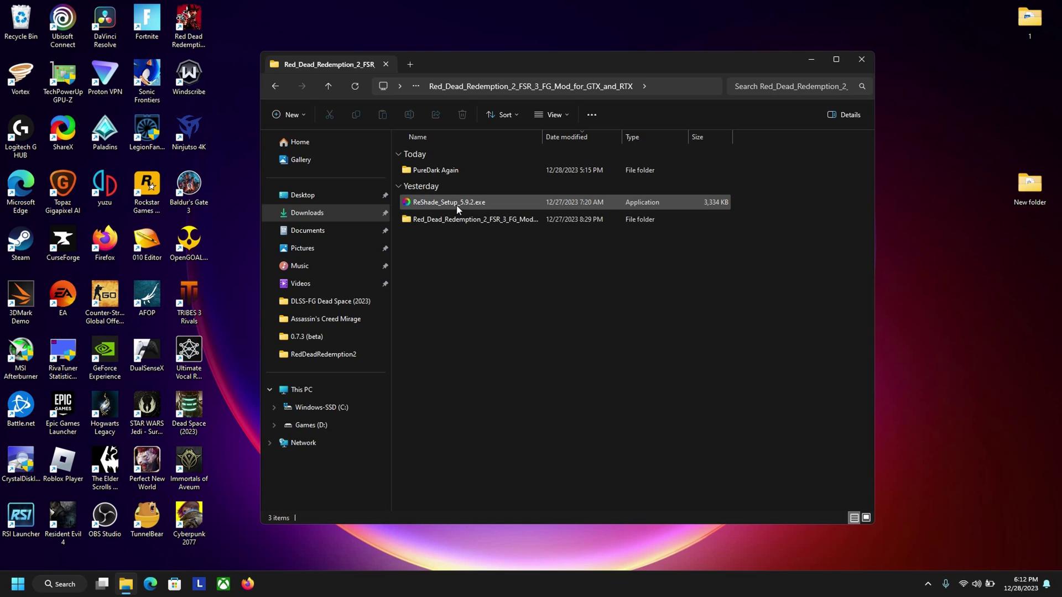
Run ReShade_Setup_5.9.2.exe from the mod folder for RDR2.exe, using DirectX 10/11/12 and the Update operation
double_click(456, 204)
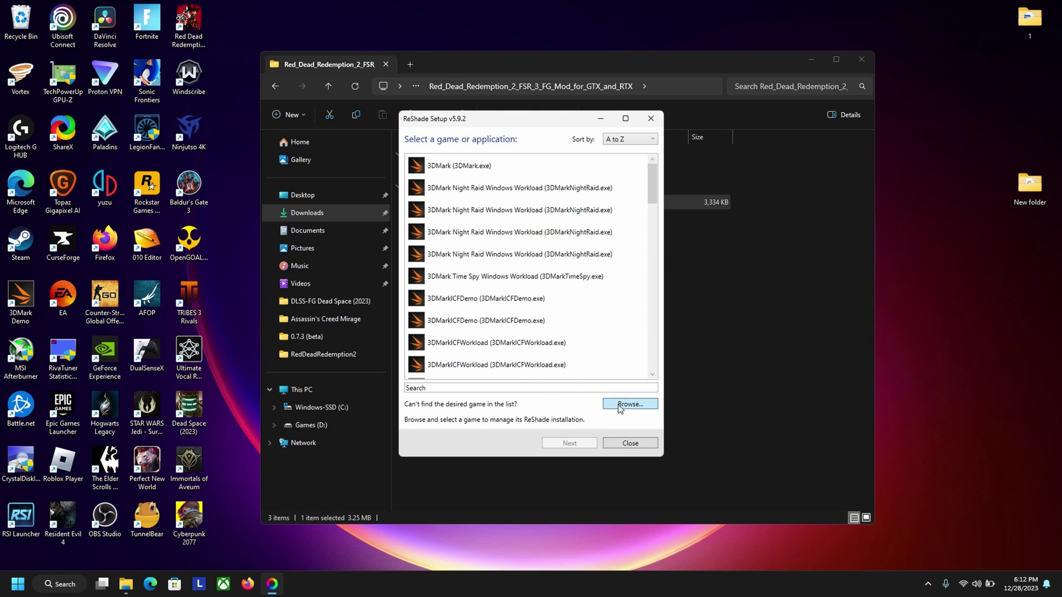
left_click(619, 405)
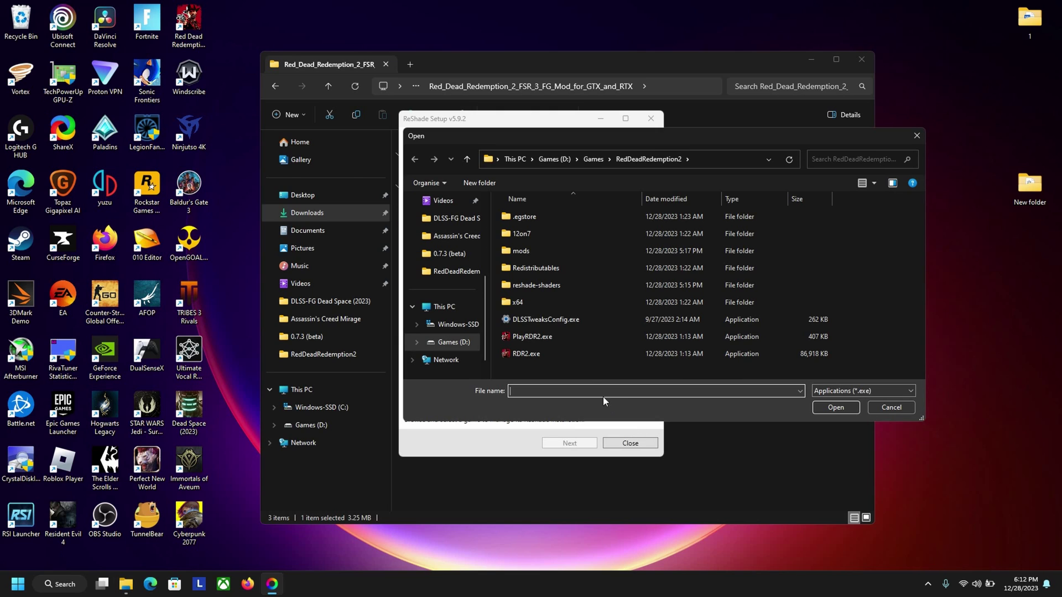
double_click(525, 355)
left_click(575, 441)
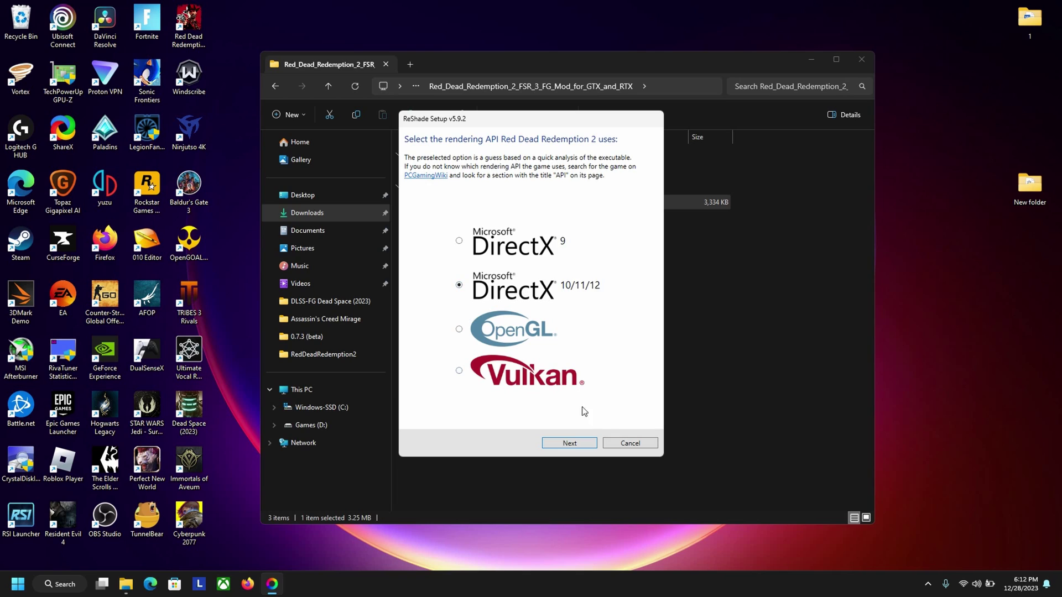
left_click(594, 443)
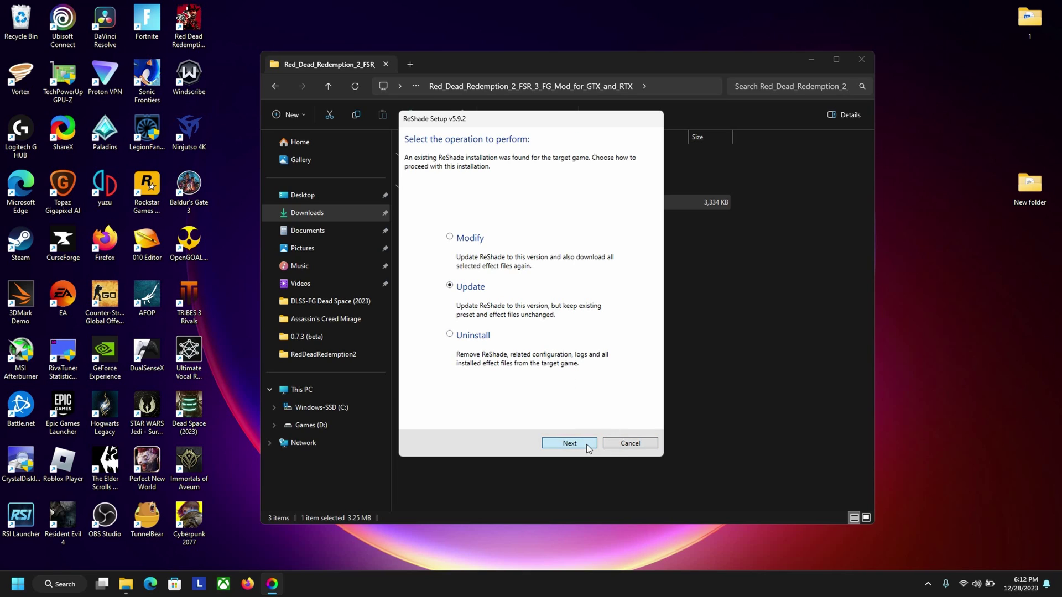
left_click(586, 443)
left_click(592, 446)
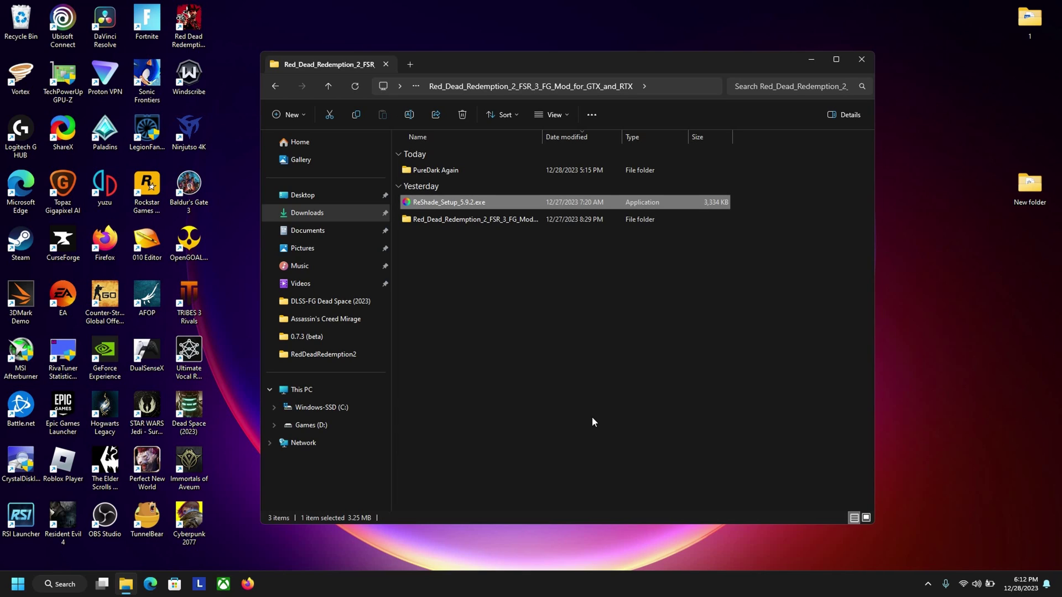
Copy all the PureDark Again files into D:\Games\RedDeadRedemption2, replacing the existing files
double_click(460, 170)
left_click_drag(450, 347, 441, 175)
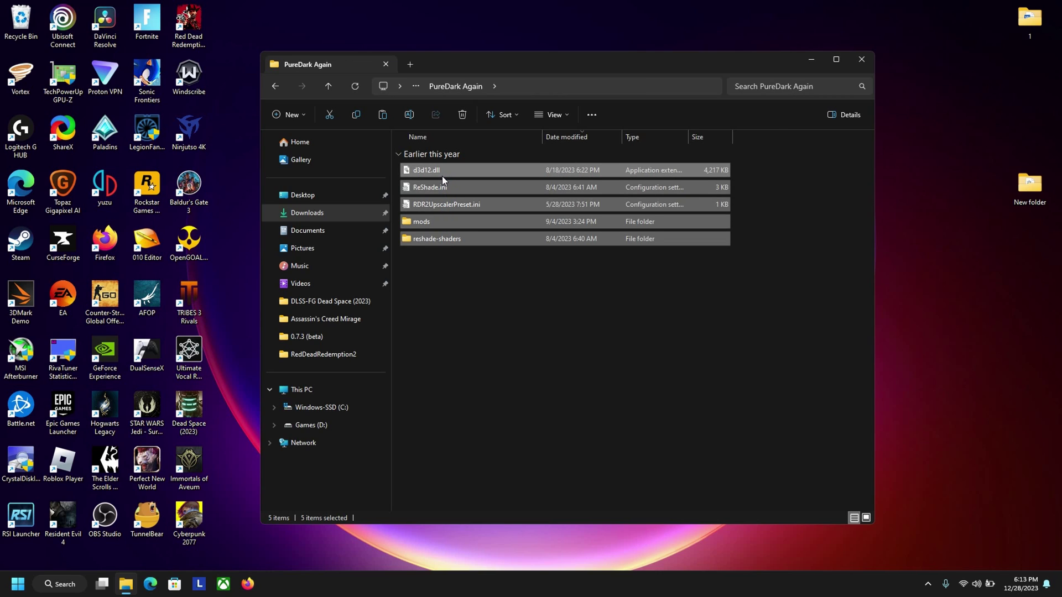
left_click(340, 426)
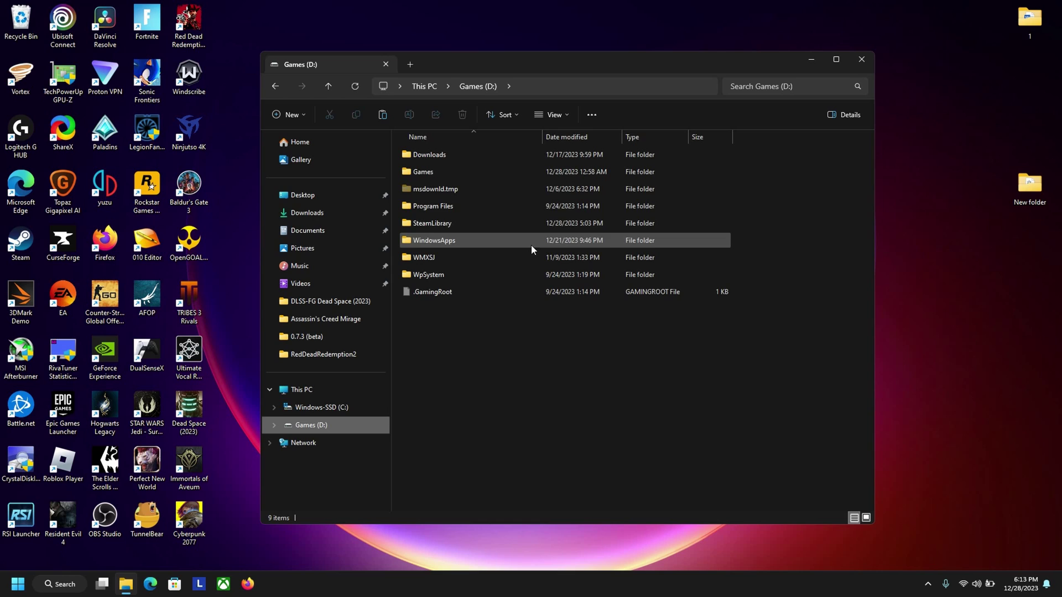
double_click(439, 173)
left_click(452, 363)
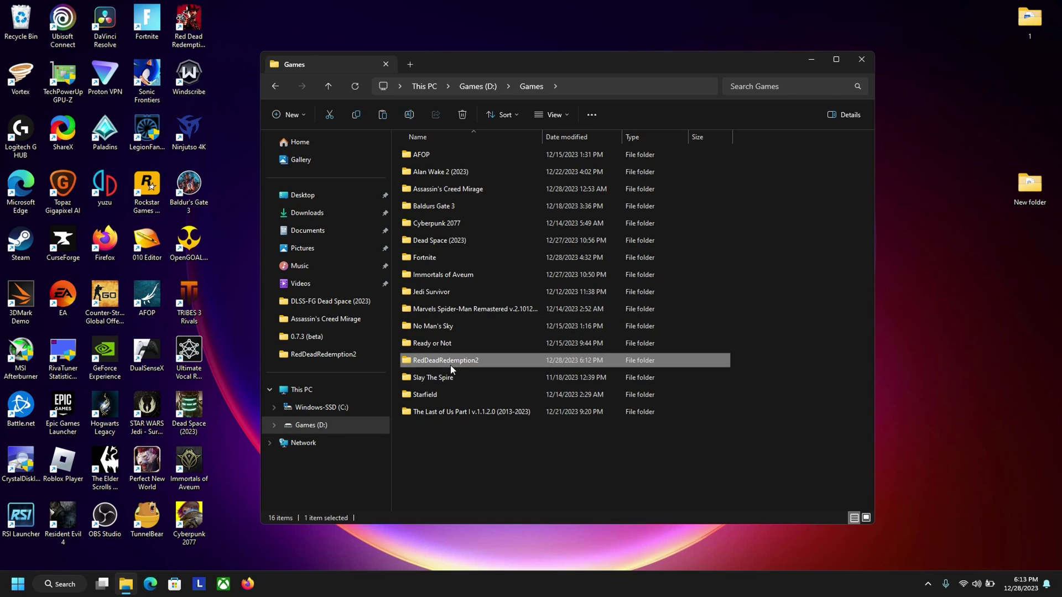
double_click(451, 362)
key("ctrl+v")
left_click(497, 203)
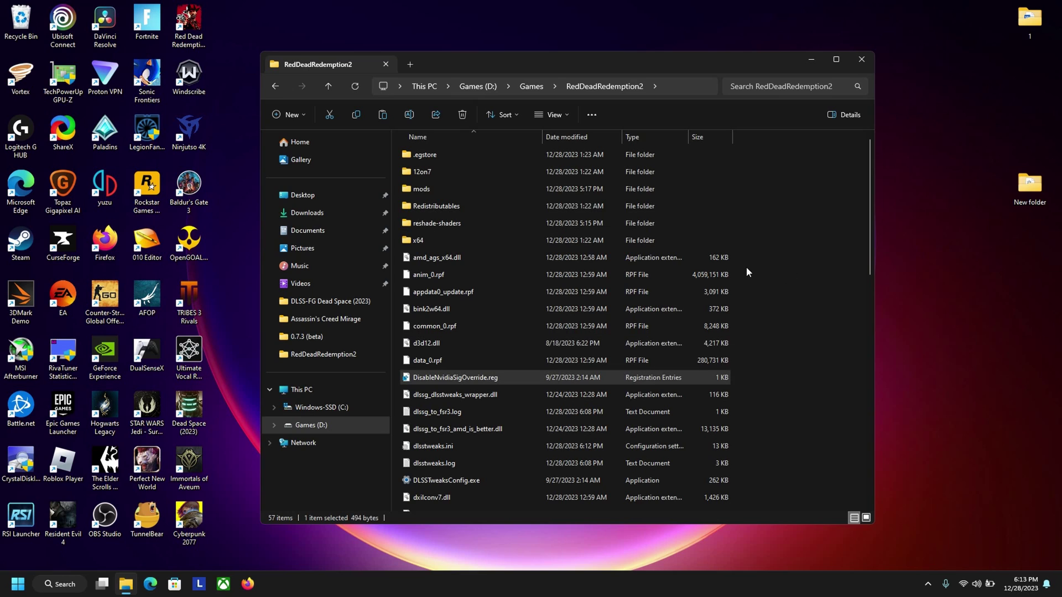
Add DisableNvidiaSigOverride.reg from the game folder to the Windows registry
scroll(617, 327, "down", 1)
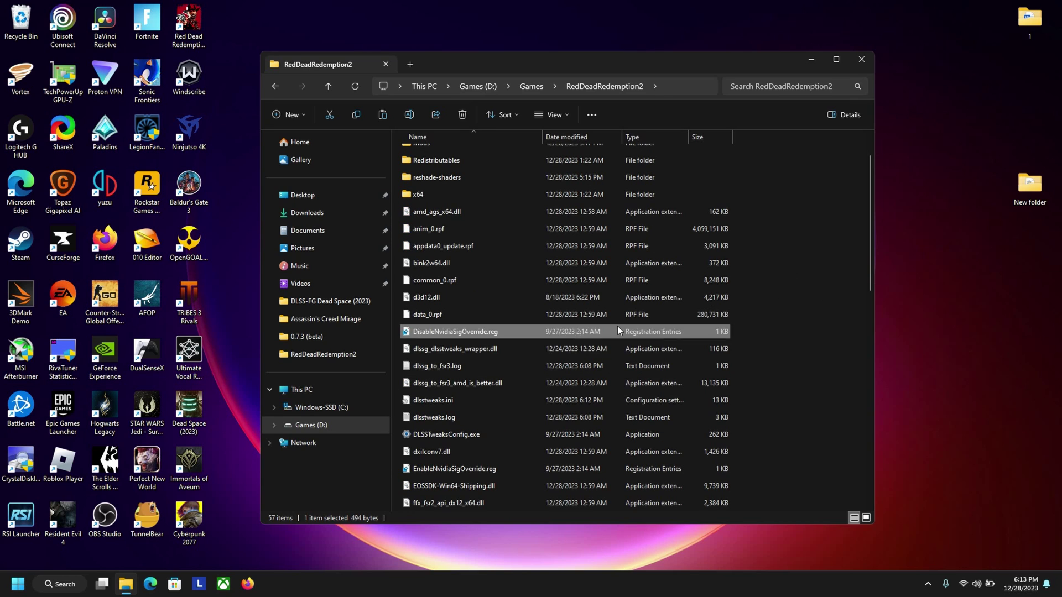
double_click(465, 338)
left_click(555, 377)
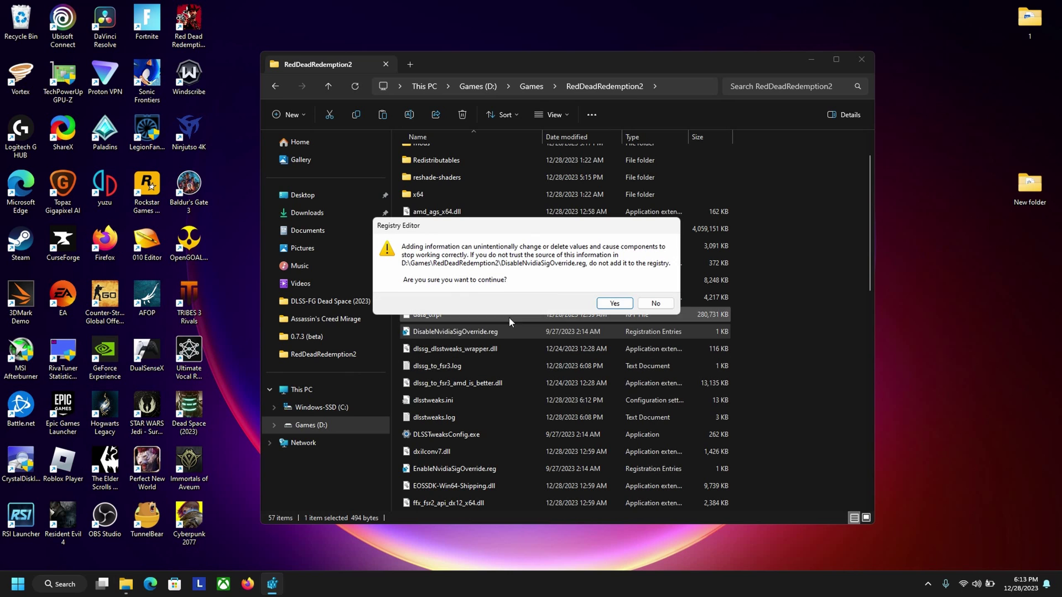
left_click(615, 303)
left_click(654, 297)
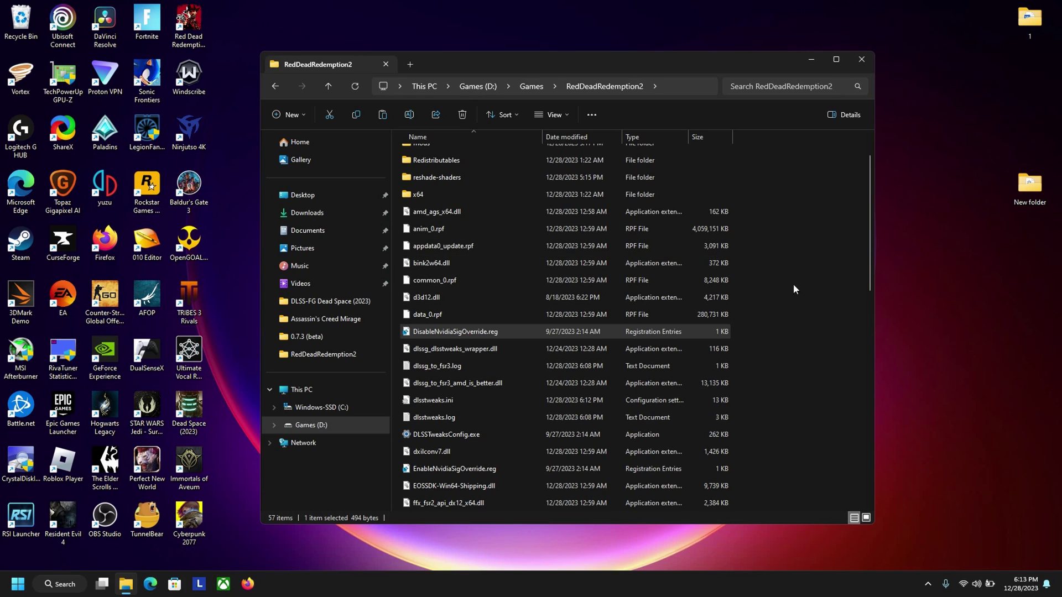
Launch Red Dead Redemption 2 and unlock the Advanced Settings in its graphics options
double_click(189, 25)
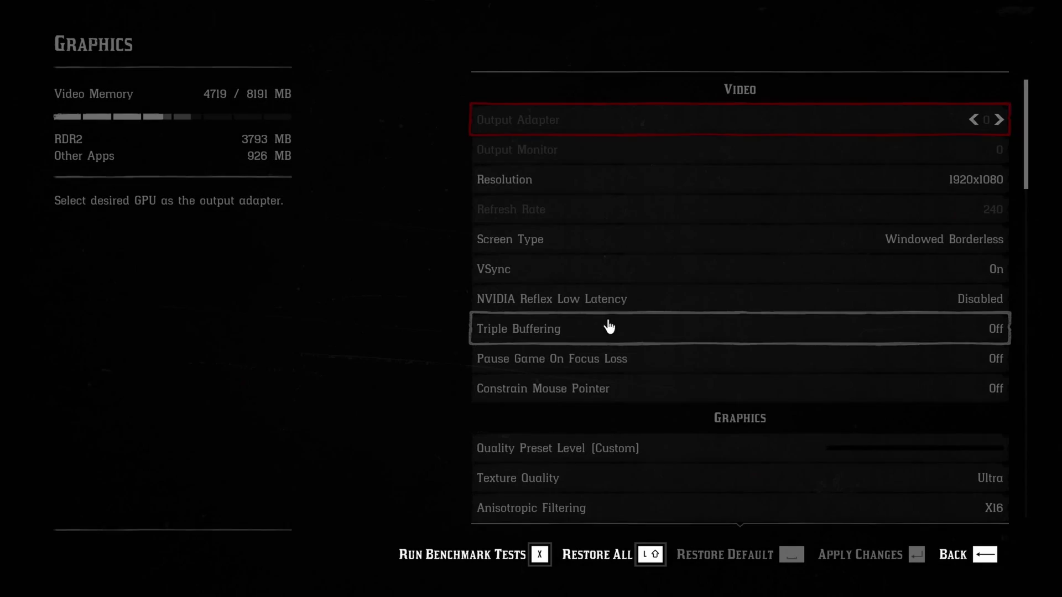
key("Down")
key("Down")
key("Down")
key("Down")
key("Down")
key("Down")
key("Down")
left_click_drag(1023, 172, 1027, 349)
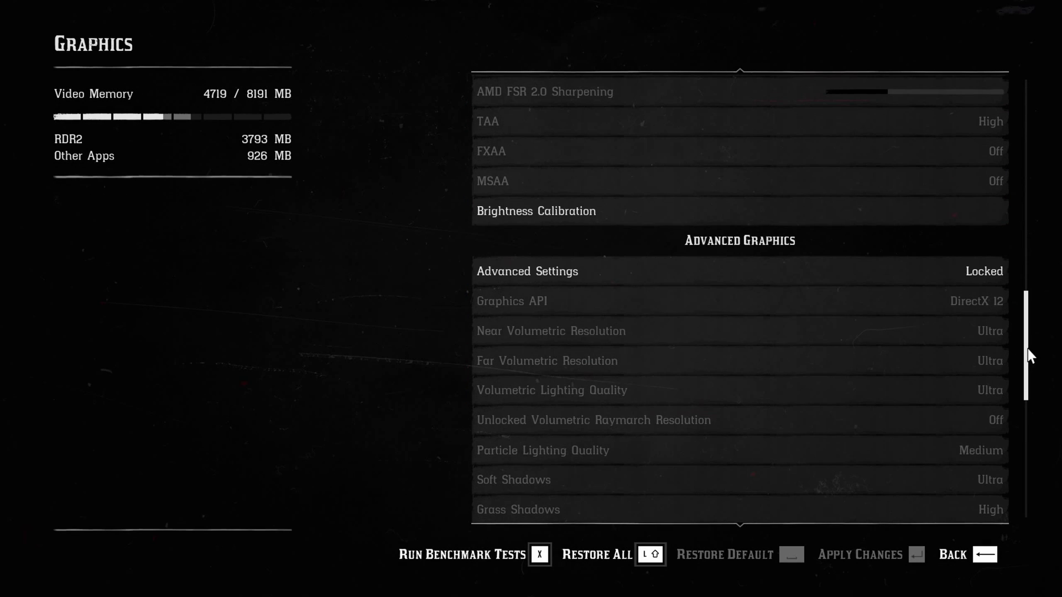
left_click(1000, 272)
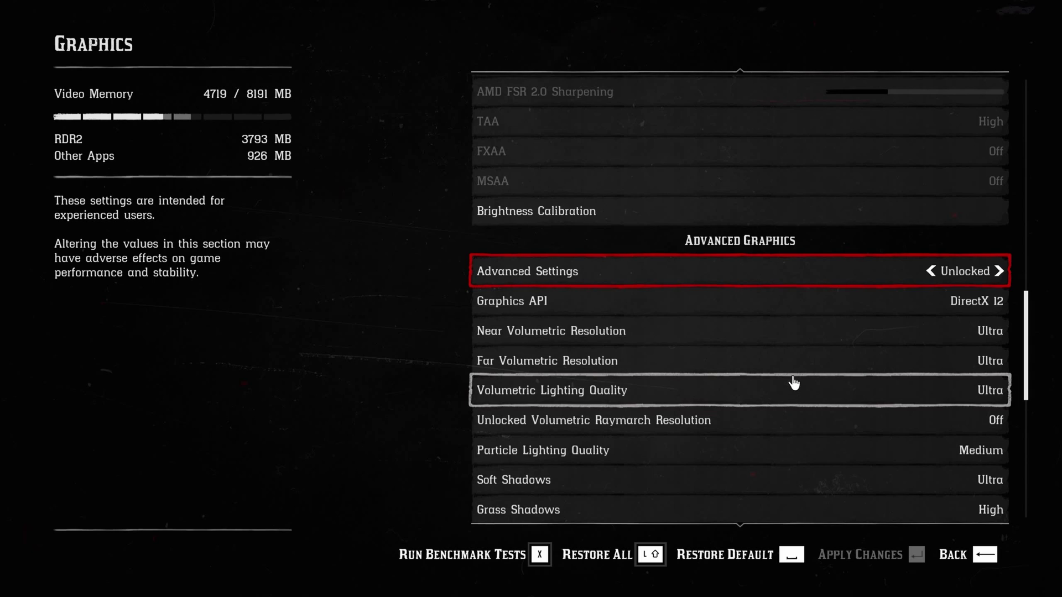
Switch to the game folder in File Explorer, run DLSSTweaksConfig.exe, apply the Nvidia registry override, and close the tool
key("alt+Tab")
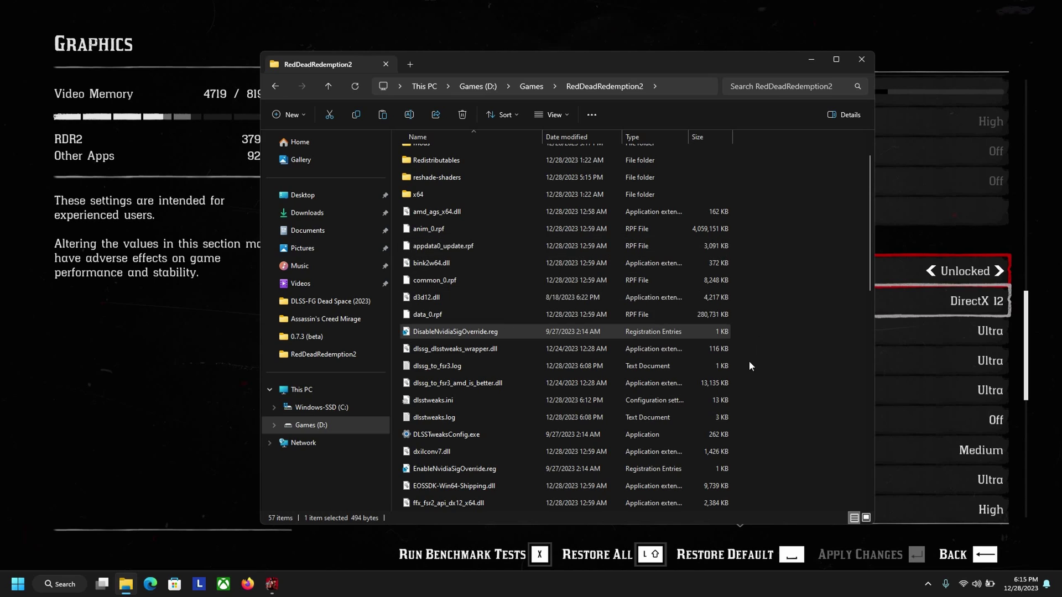
key("alt+Tab")
left_click(735, 224)
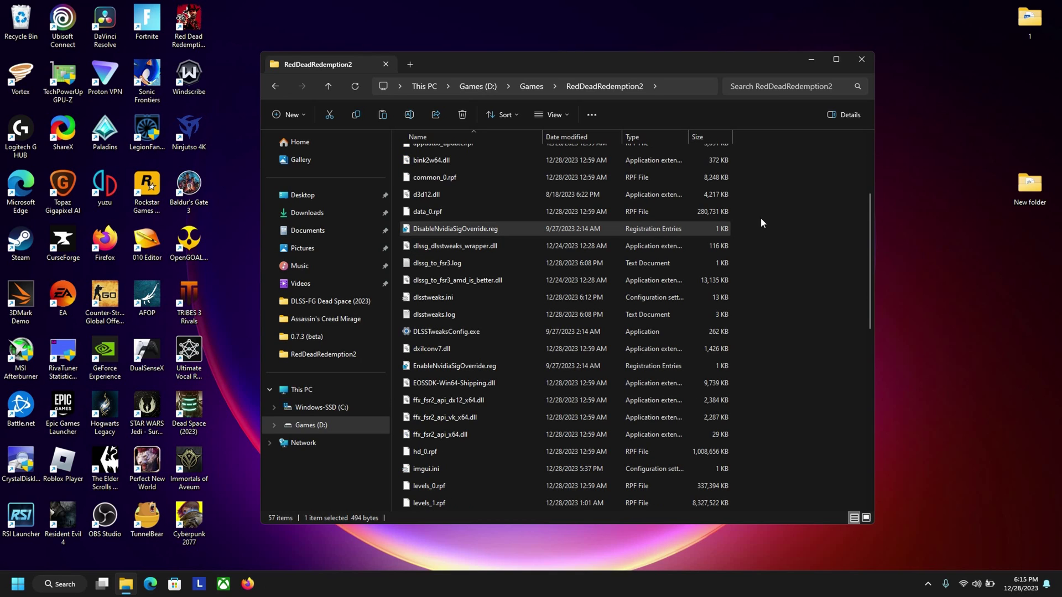
double_click(463, 330)
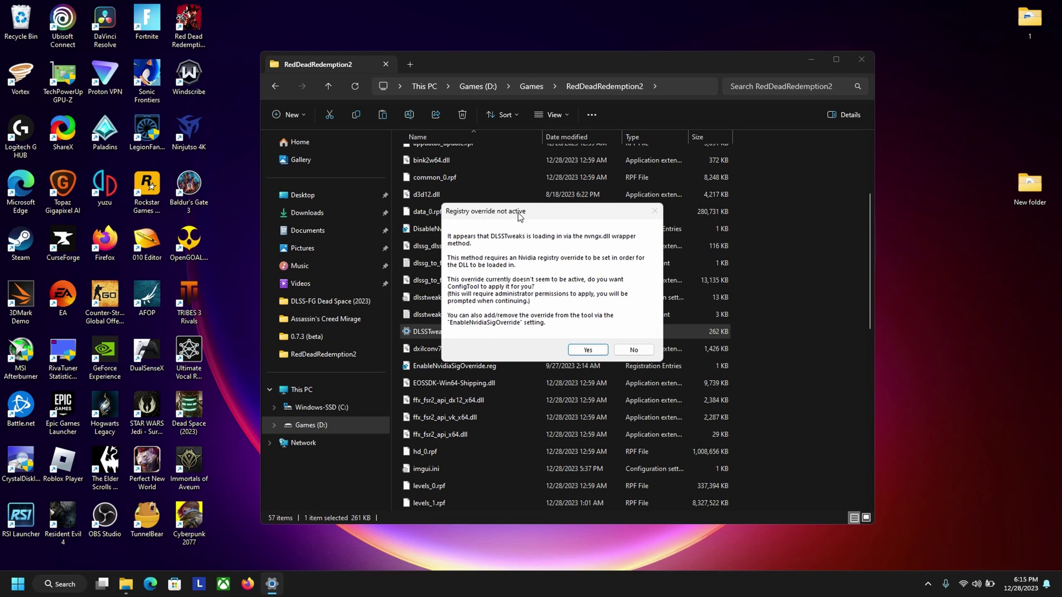
left_click(588, 349)
left_click(589, 385)
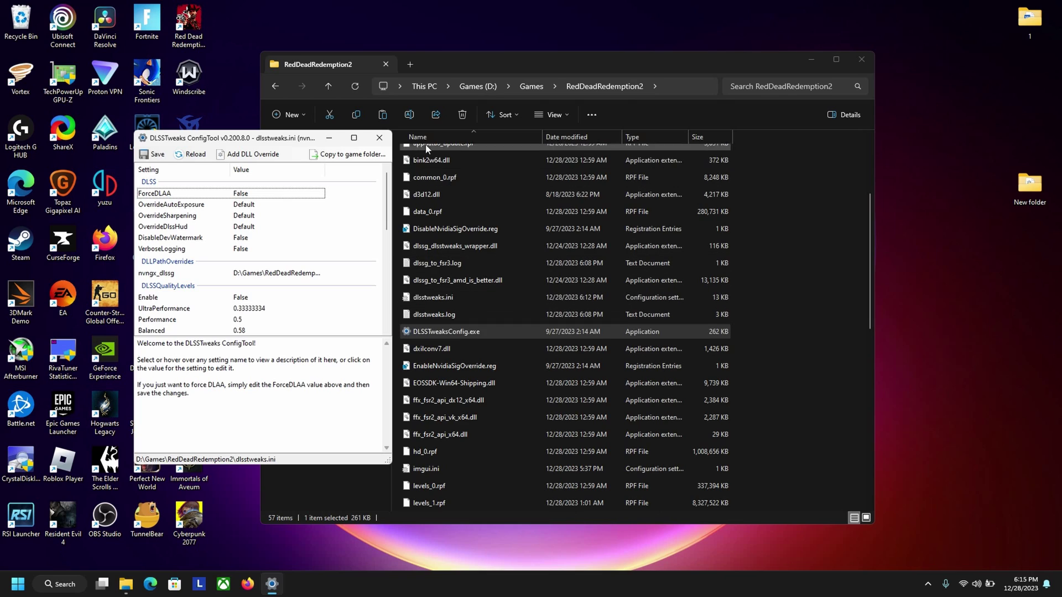
left_click(379, 138)
scroll(487, 266, "up", 2)
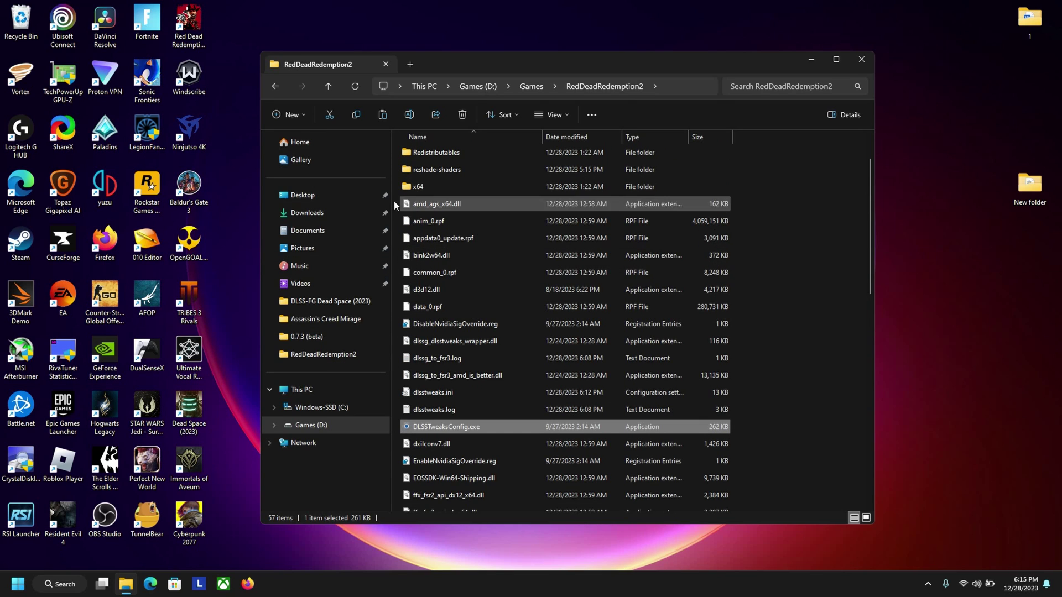
Switch to the Rockstar Games Launcher to start Red Dead Redemption 2 and minimize the game folder window
left_click(271, 584)
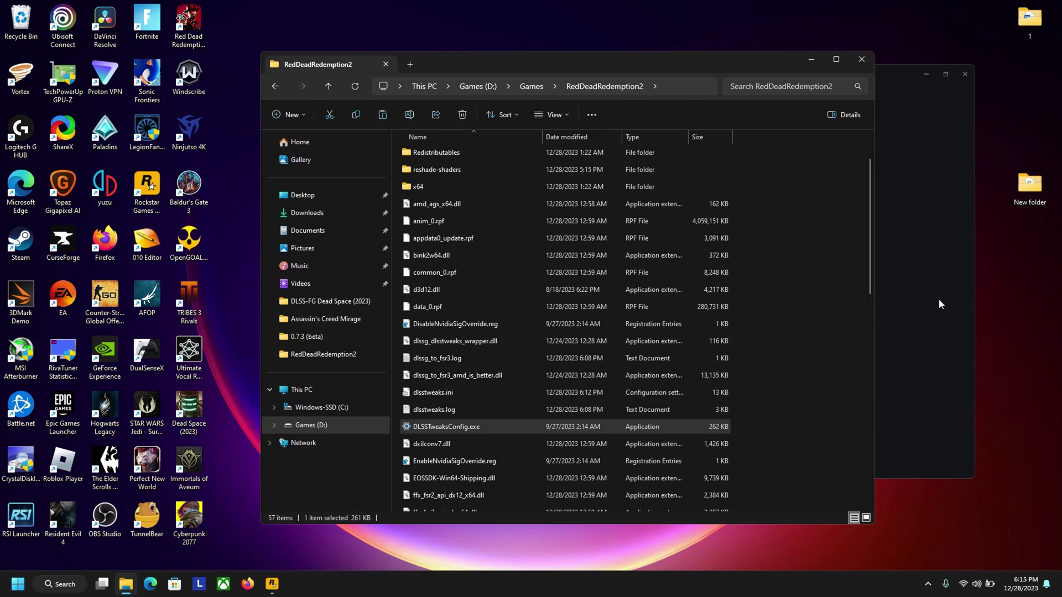
left_click(811, 59)
Reposition the RDR2 Upscaler Settings window on the game's main menu and widen it so its option labels fit
left_click_drag(673, 78, 634, 85)
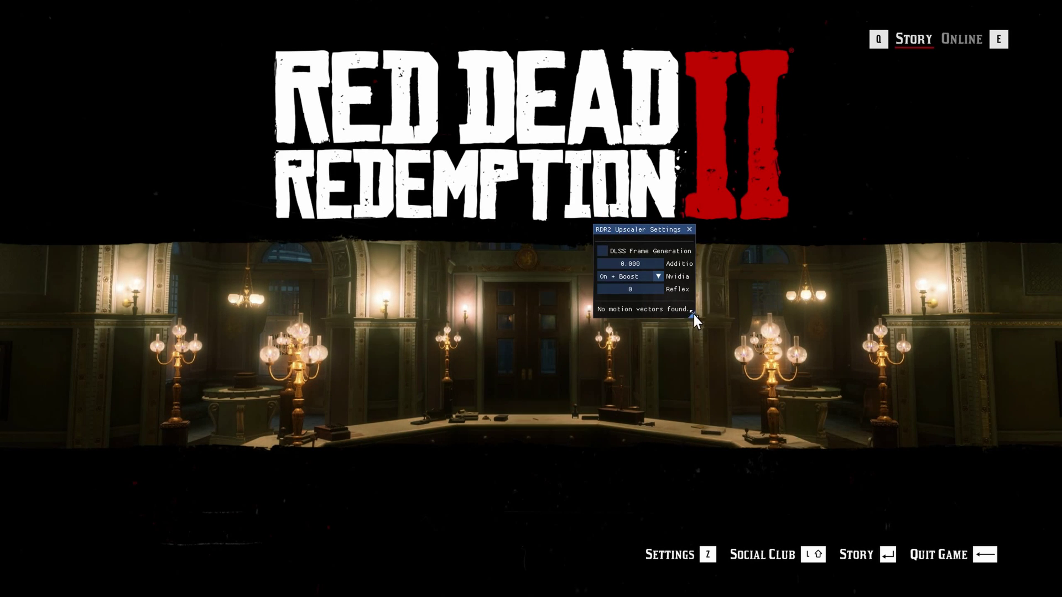
left_click_drag(692, 312, 748, 320)
left_click_drag(674, 232, 639, 229)
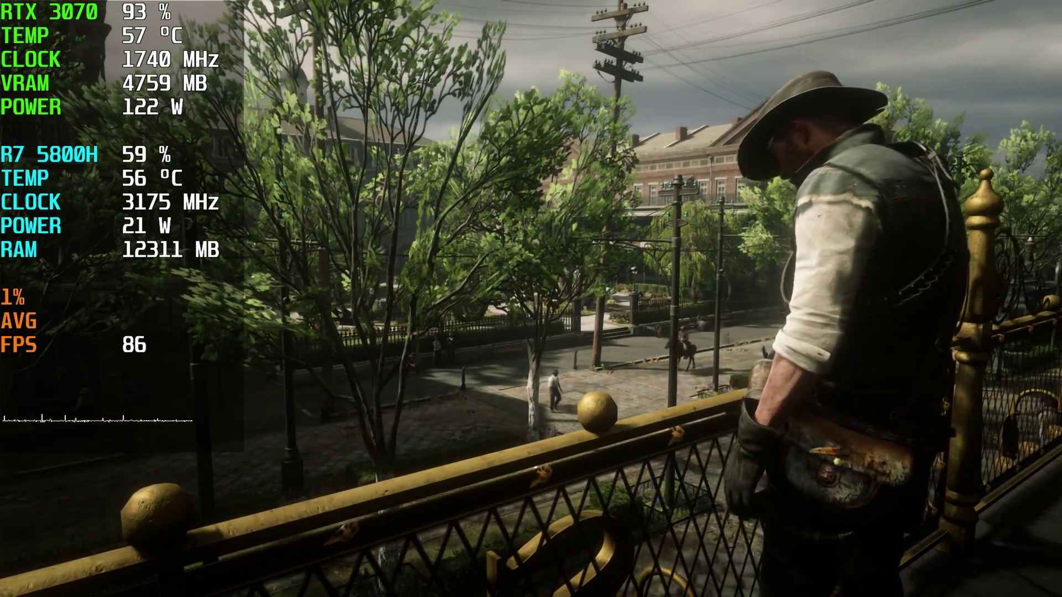
Open RDR2 Upscaler Settings during story gameplay, enable DLSS Frame Generation, and close the settings window
key("End")
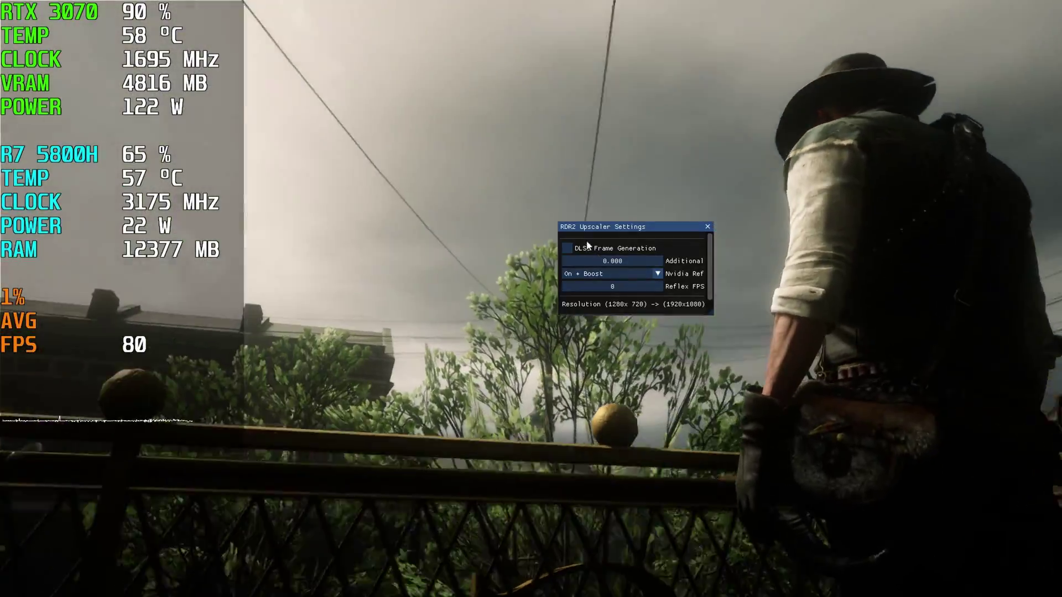
left_click(572, 246)
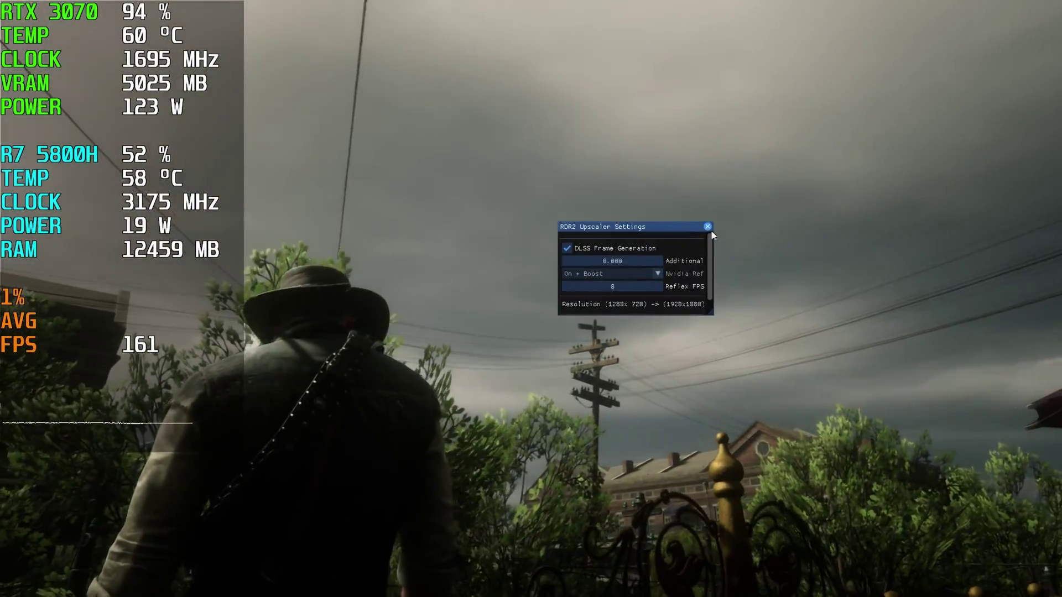
left_click(708, 225)
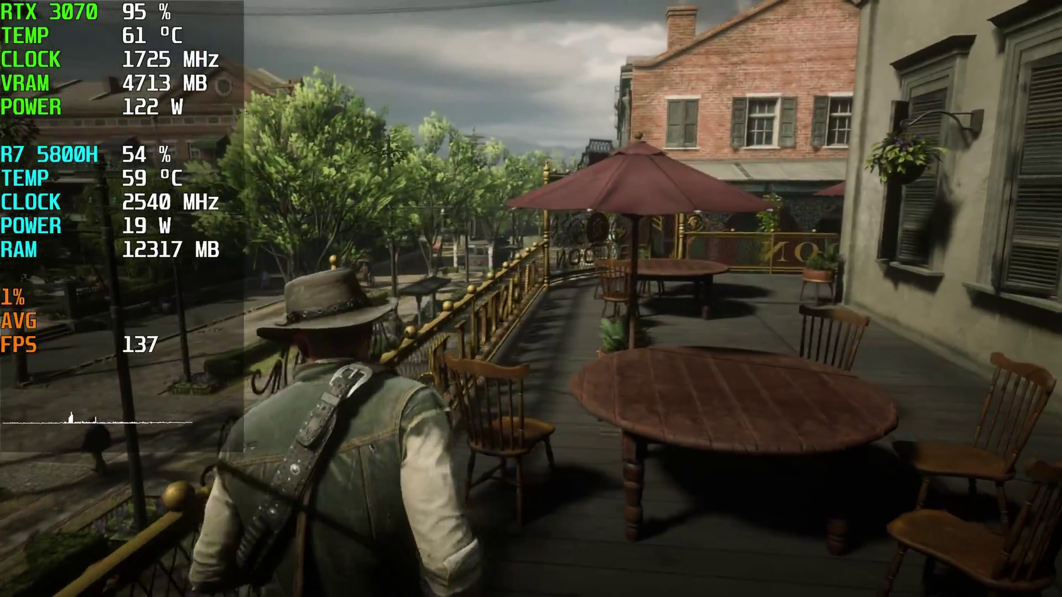
key("w")
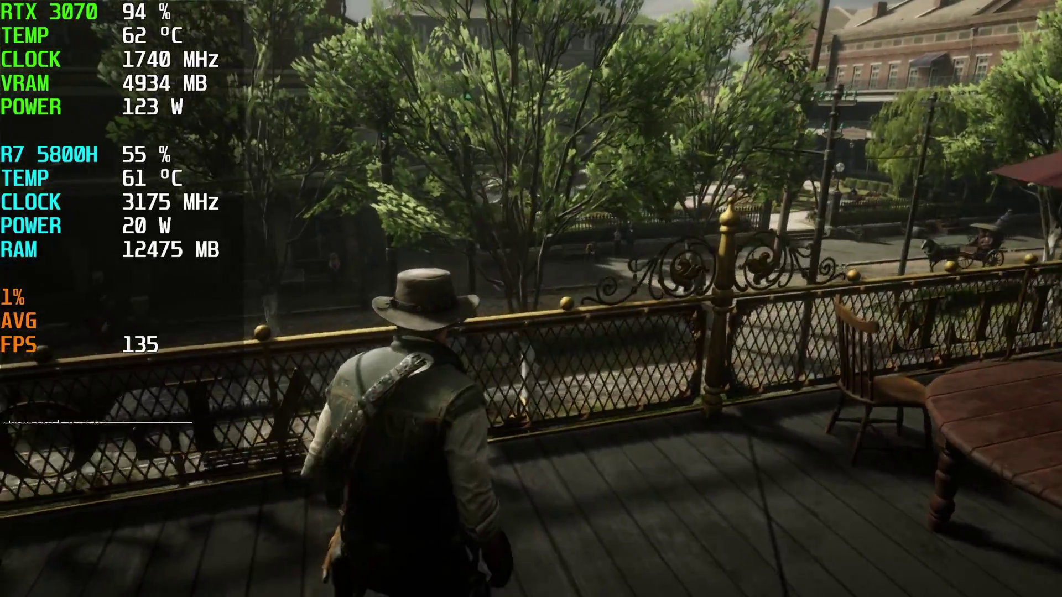
key("space")
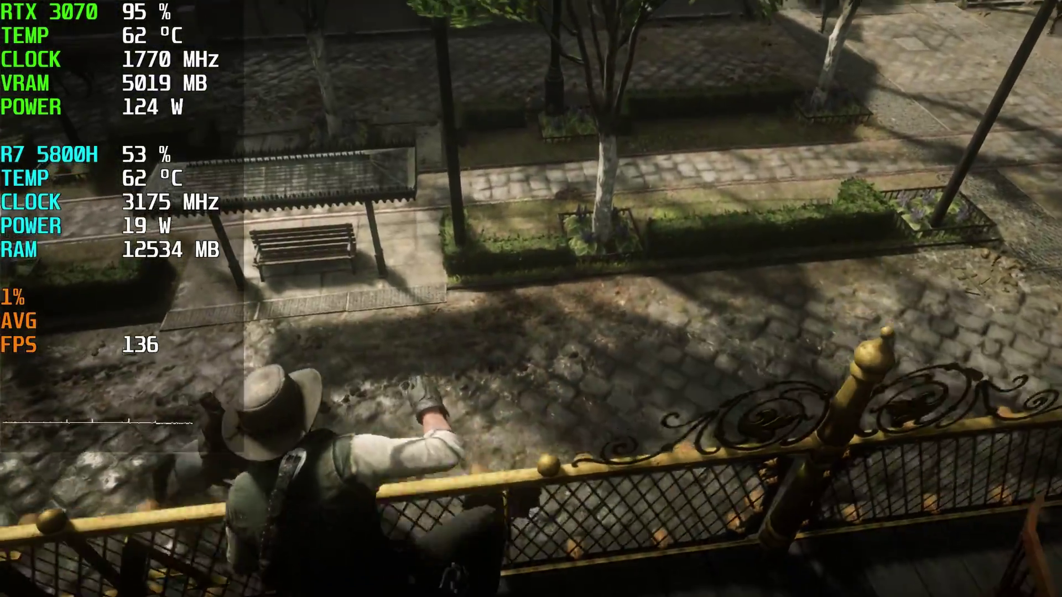